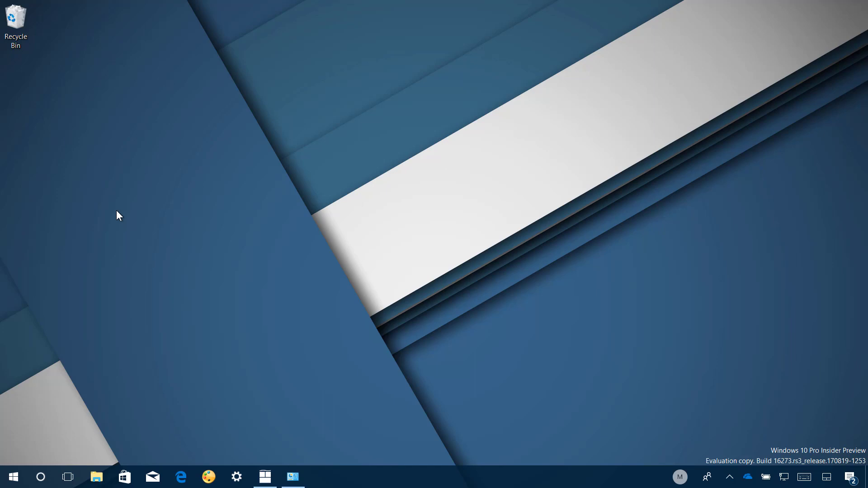
# Step: Pop the sample message toast in Notifications Visualizer, dismiss it, and minimize the Visualizer
pyautogui.click(267, 479)
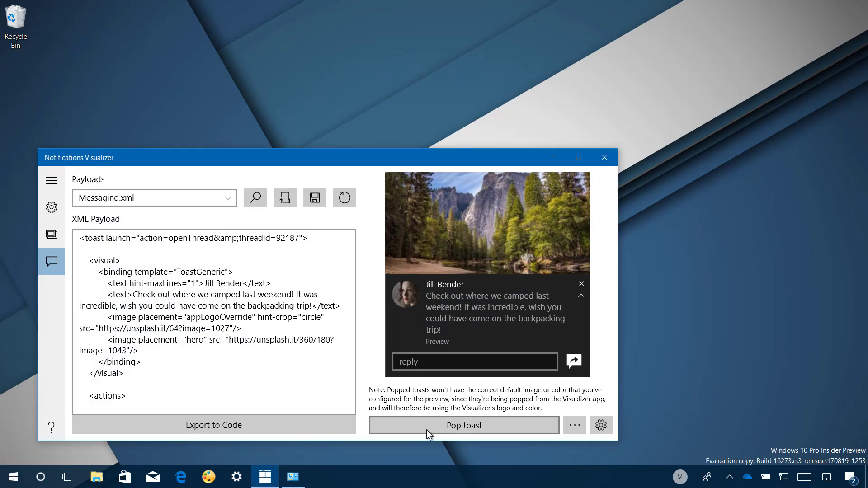
pyautogui.click(427, 430)
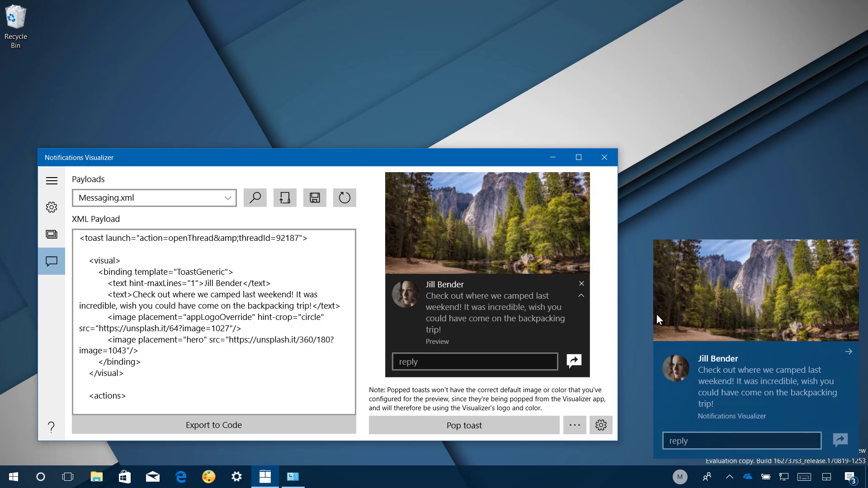
pyautogui.click(656, 316)
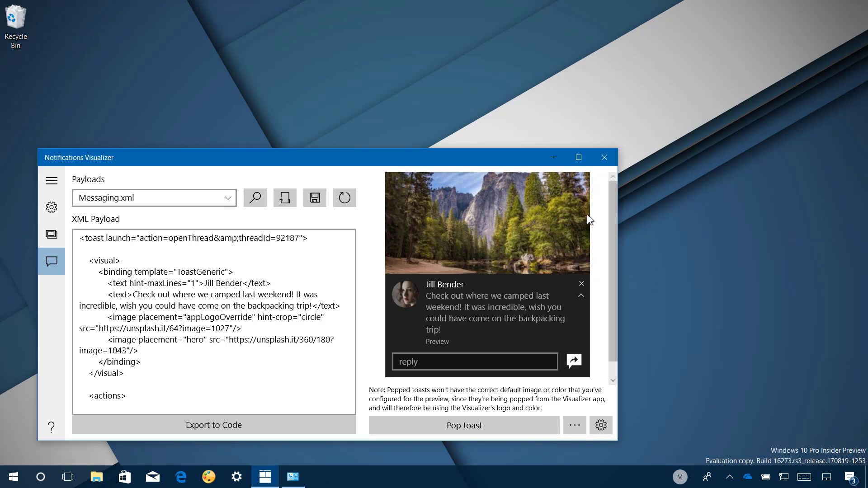
pyautogui.click(555, 161)
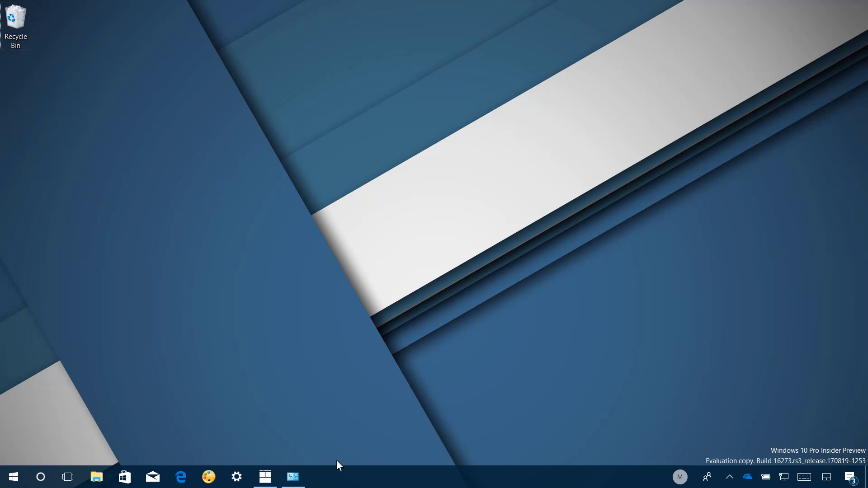
pyautogui.click(293, 477)
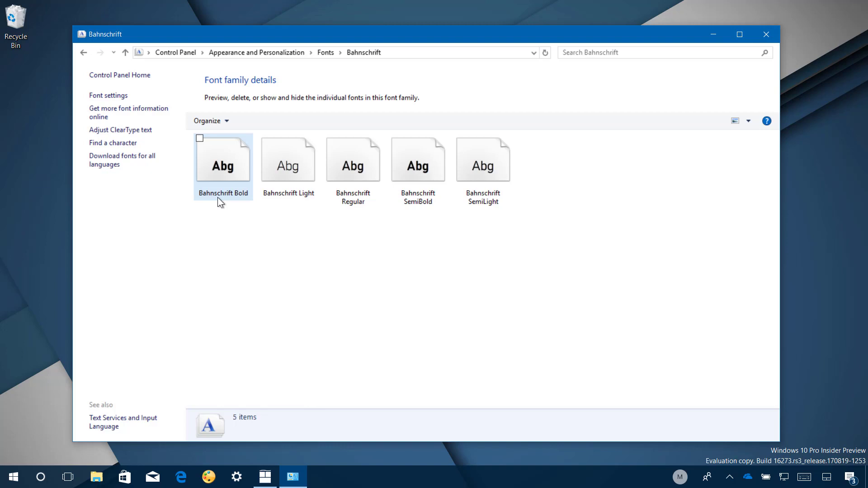
pyautogui.doubleClick(226, 170)
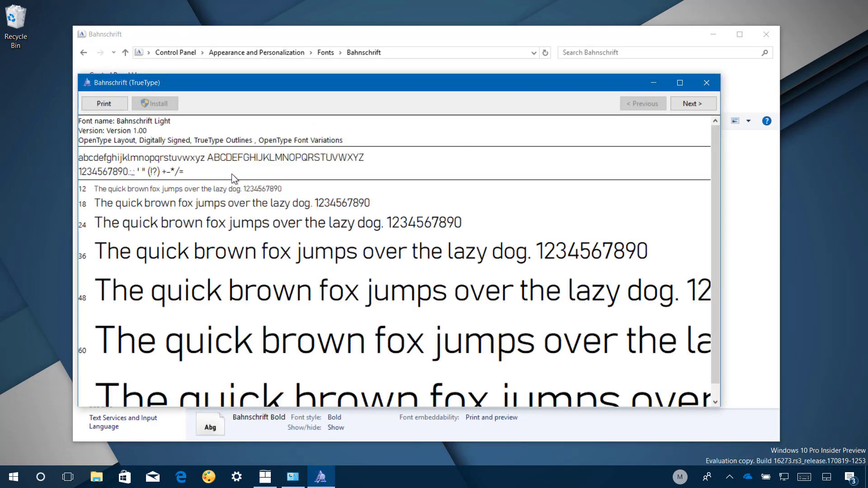
pyautogui.click(681, 83)
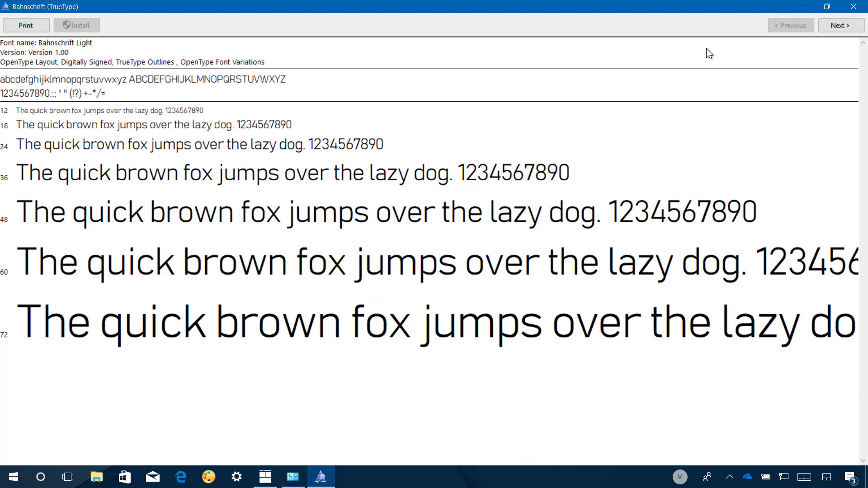
pyautogui.click(854, 6)
# Step: Minimize the Fonts window and choose Dark app mode under Personalization > Colors, then go Home
pyautogui.click(715, 36)
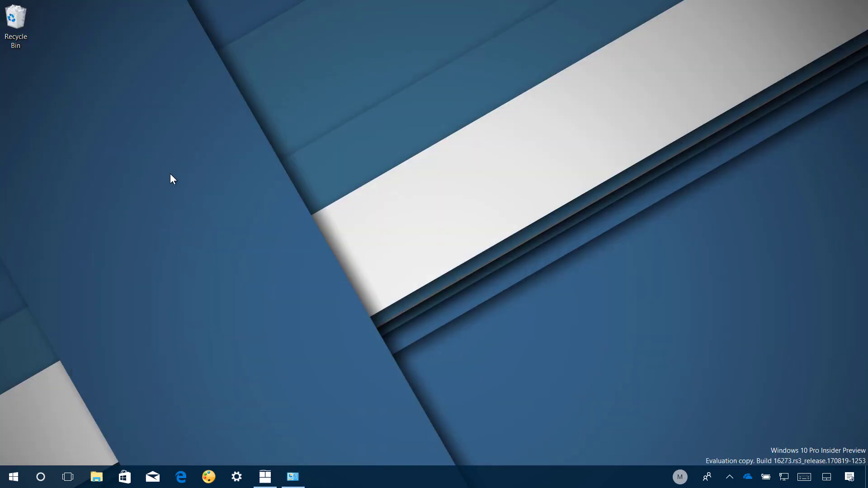
pyautogui.click(237, 476)
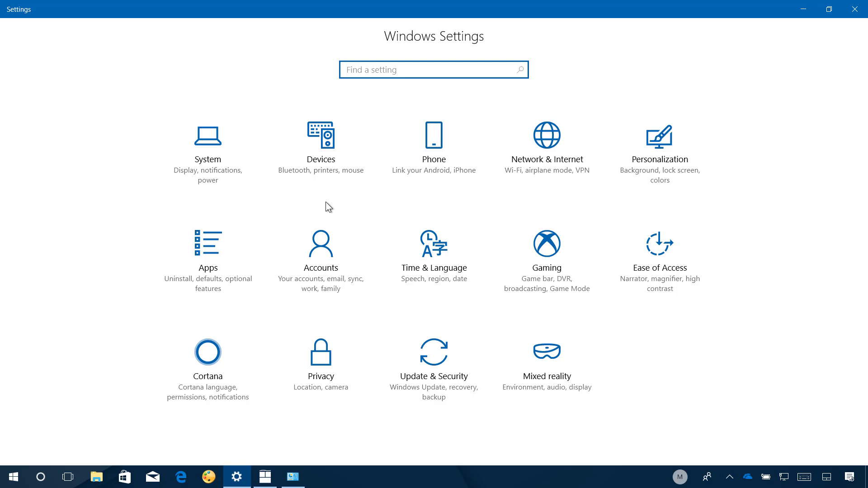
pyautogui.click(656, 168)
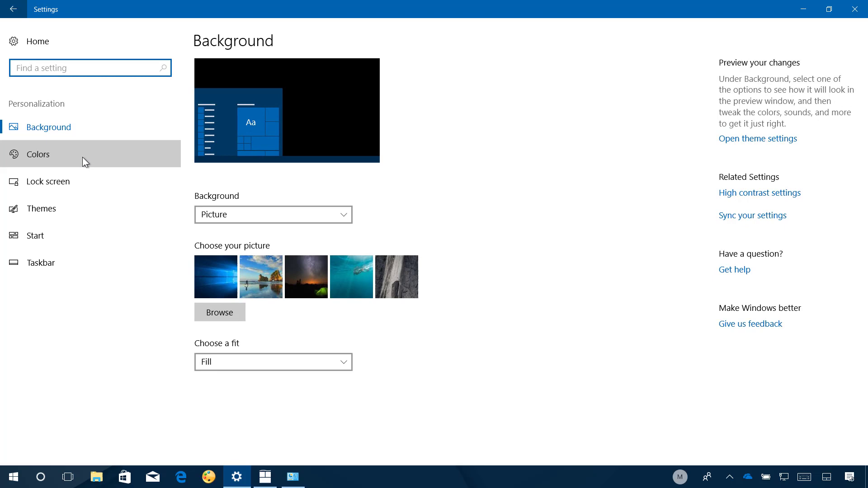
pyautogui.click(82, 156)
pyautogui.scroll(-5, 313, 217)
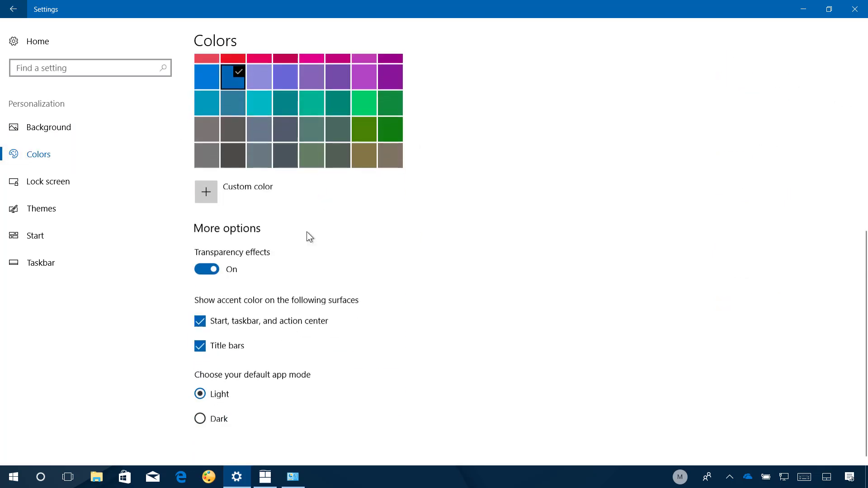
pyautogui.click(213, 422)
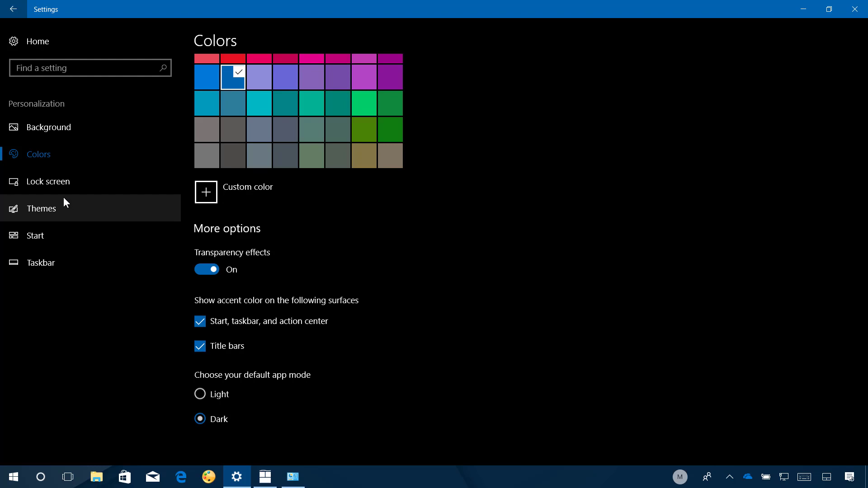
pyautogui.click(59, 45)
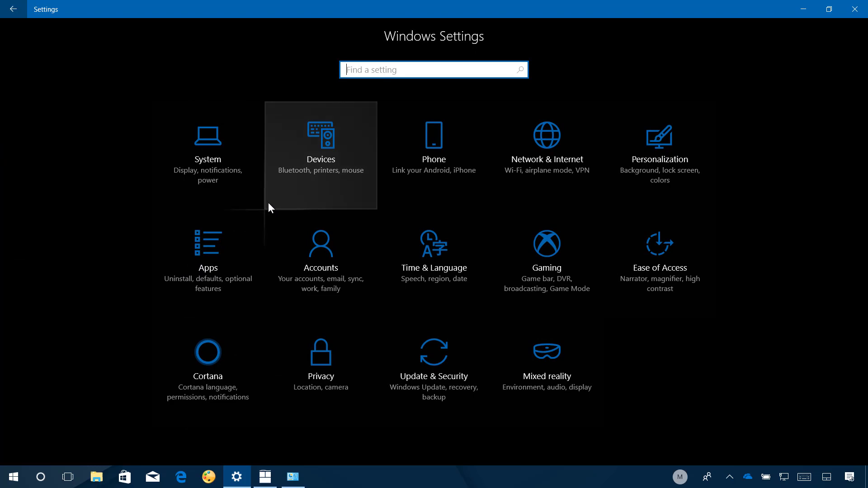
# Step: Visit Devices, then choose Light app mode under Personalization > Colors
pyautogui.click(358, 189)
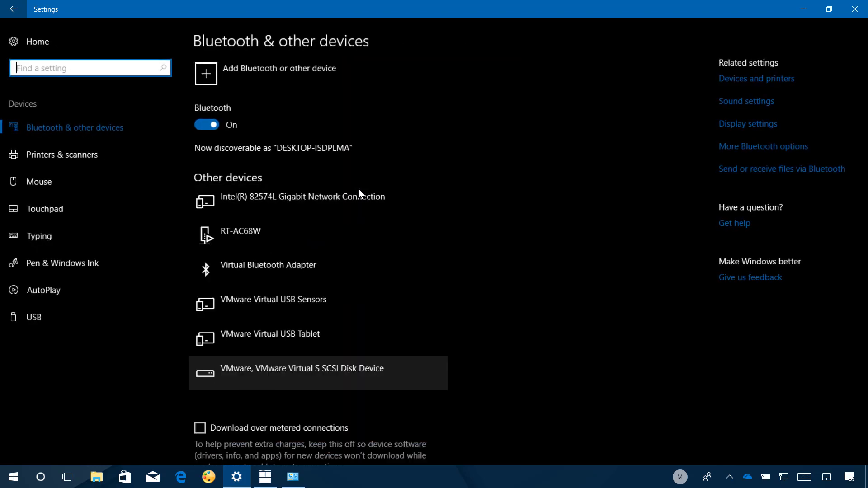
pyautogui.click(66, 42)
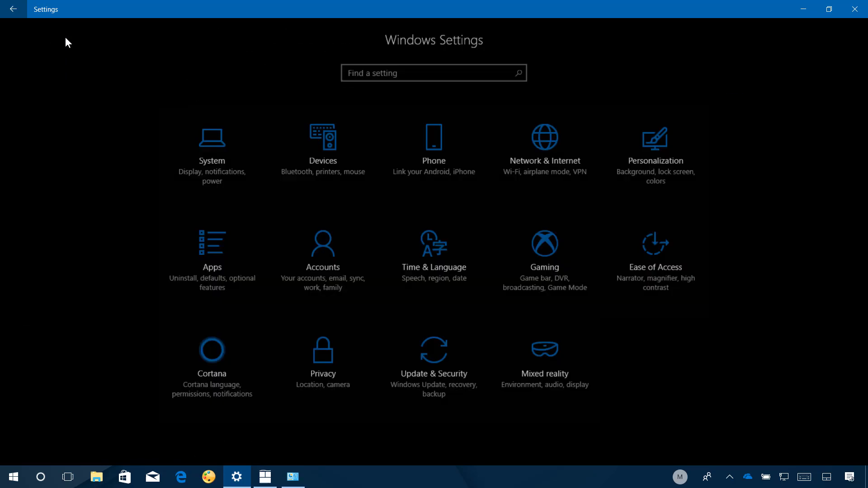
pyautogui.click(695, 171)
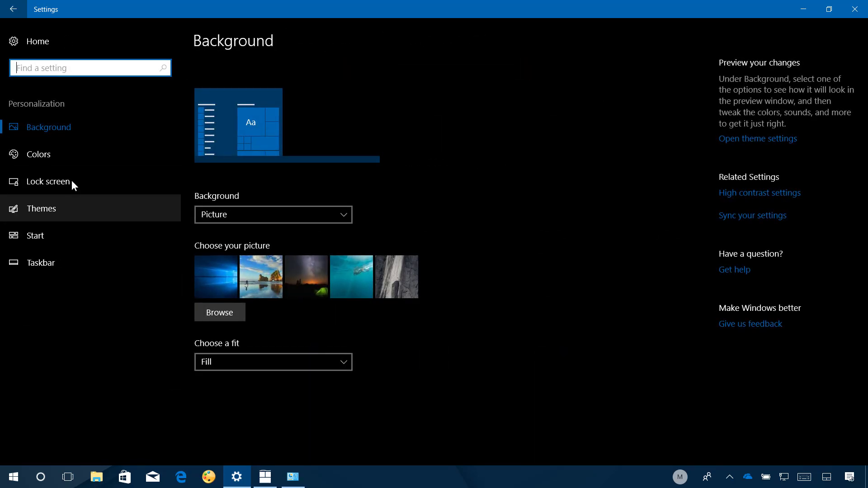
pyautogui.click(38, 153)
pyautogui.scroll(-5, 397, 271)
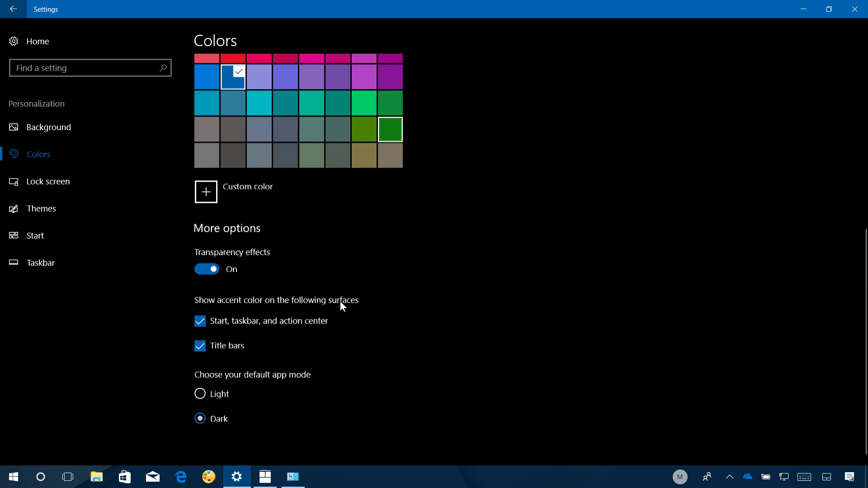
pyautogui.click(218, 394)
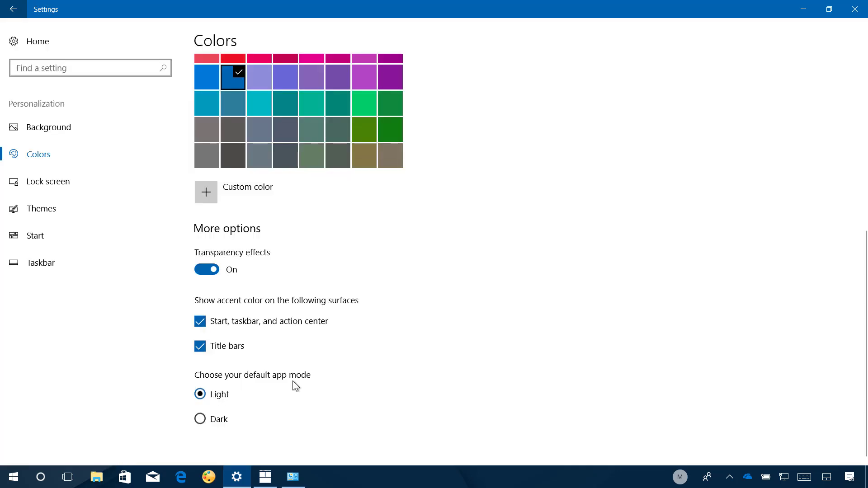
# Step: Check the System > About page and the Update & Security page, then minimize Settings
pyautogui.click(74, 43)
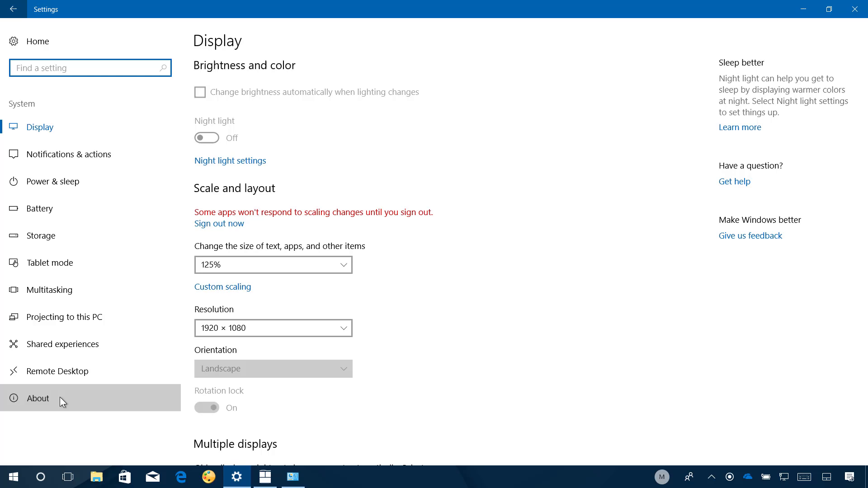
pyautogui.click(59, 399)
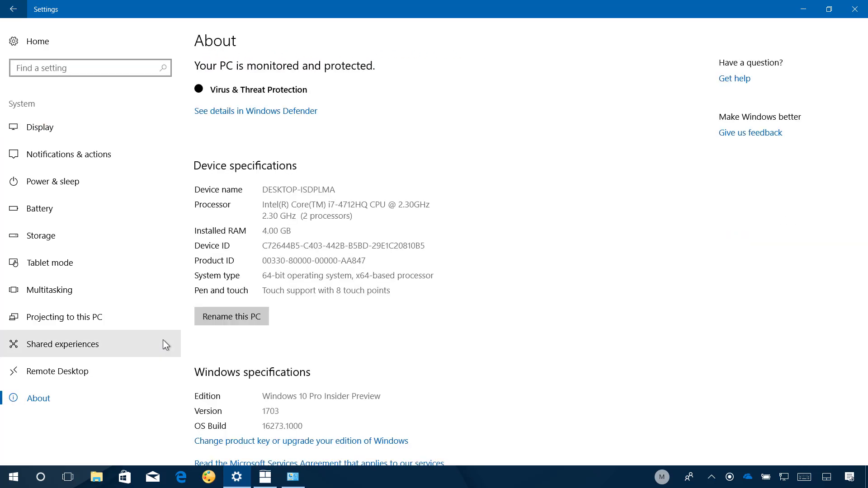
pyautogui.click(93, 36)
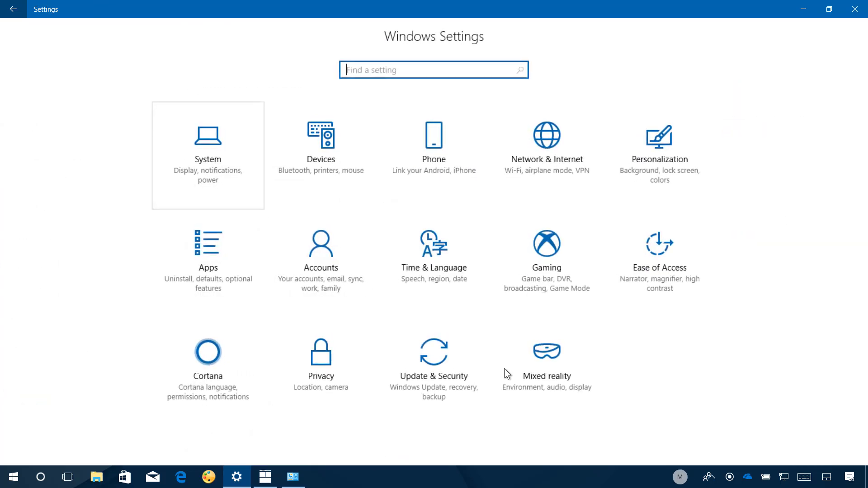
pyautogui.click(429, 368)
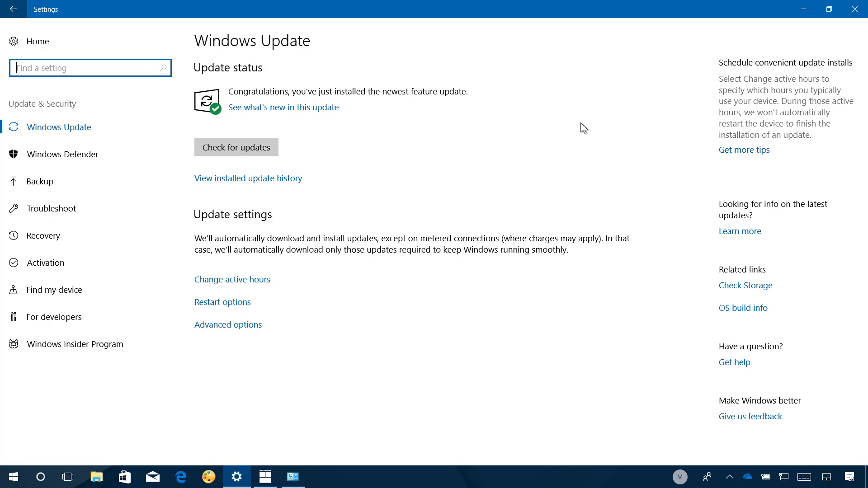
pyautogui.click(799, 11)
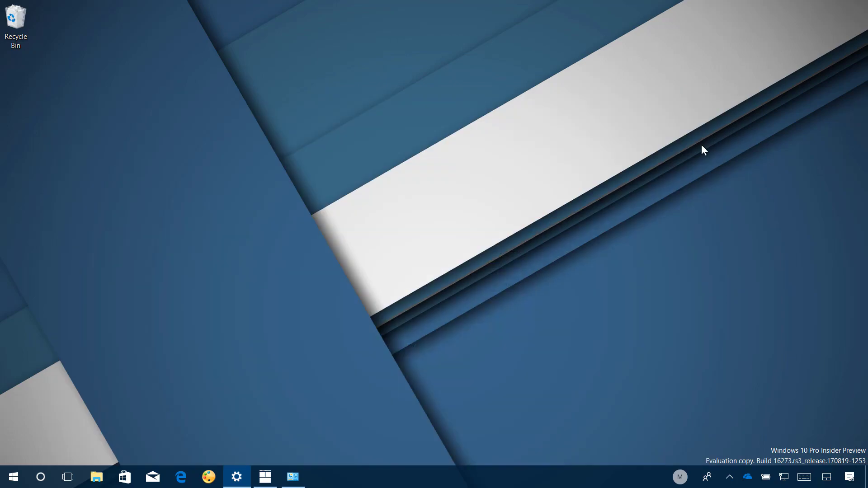
# Step: Restore Edge and step three 'windows 10' matches forward and two back, ending on 3 of 32
pyautogui.click(181, 477)
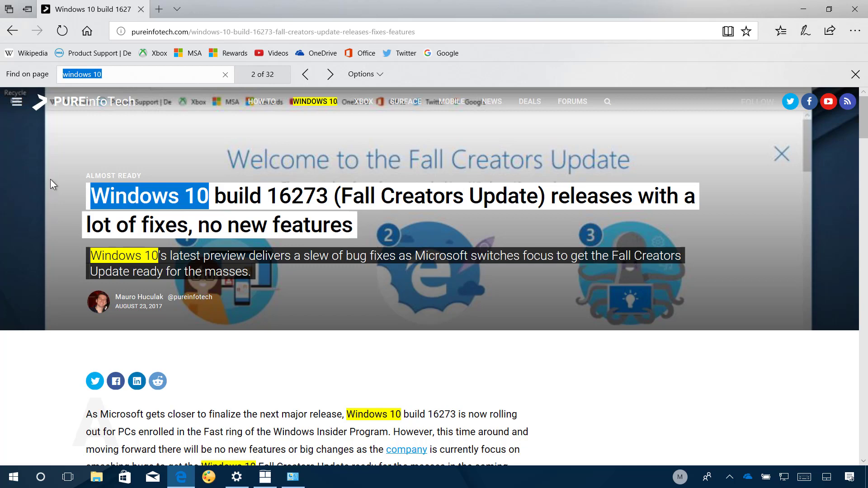
pyautogui.click(124, 79)
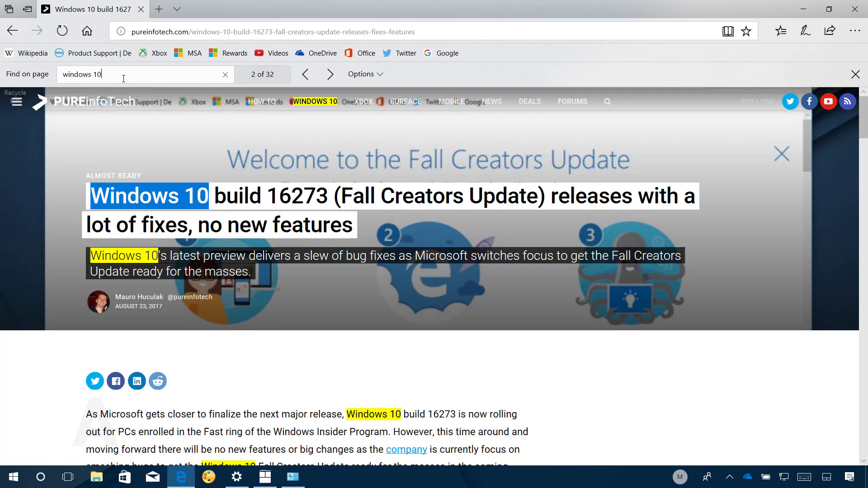
pyautogui.press('Return')
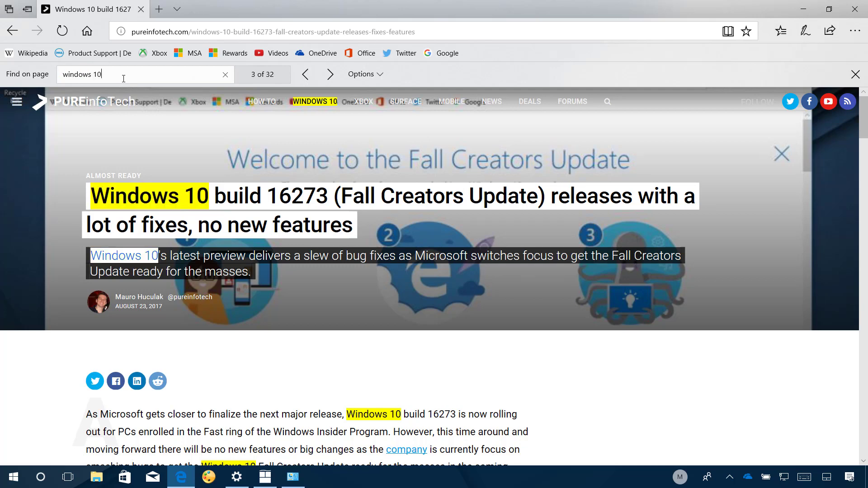
pyautogui.press('Return')
pyautogui.press('Return')
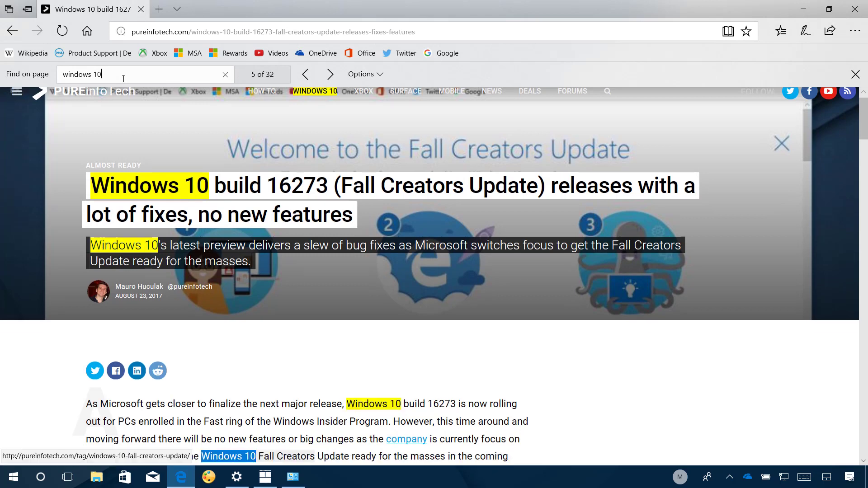
pyautogui.press('Return')
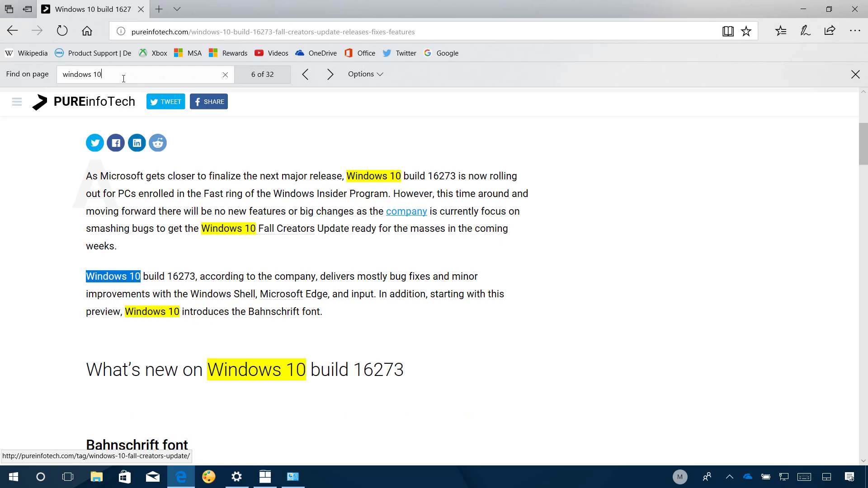
pyautogui.hotkey('shift', 'Return')
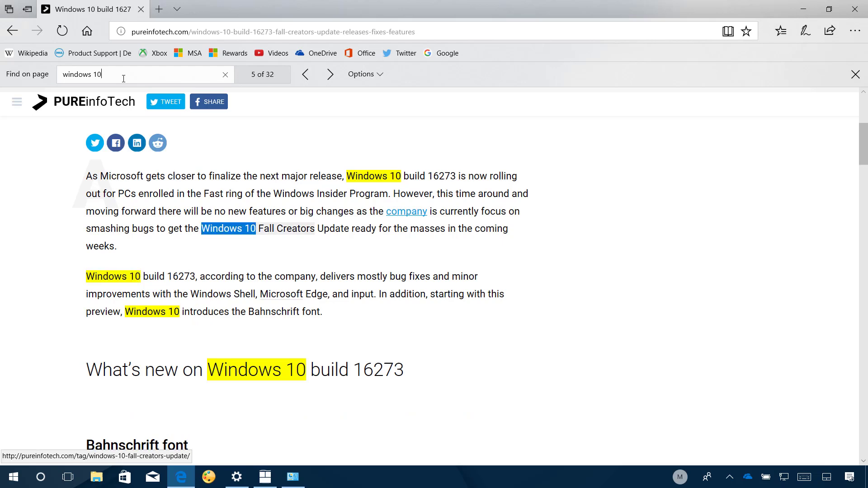
pyautogui.hotkey('shift', 'Return')
pyautogui.hotkey('shift', 'Return')
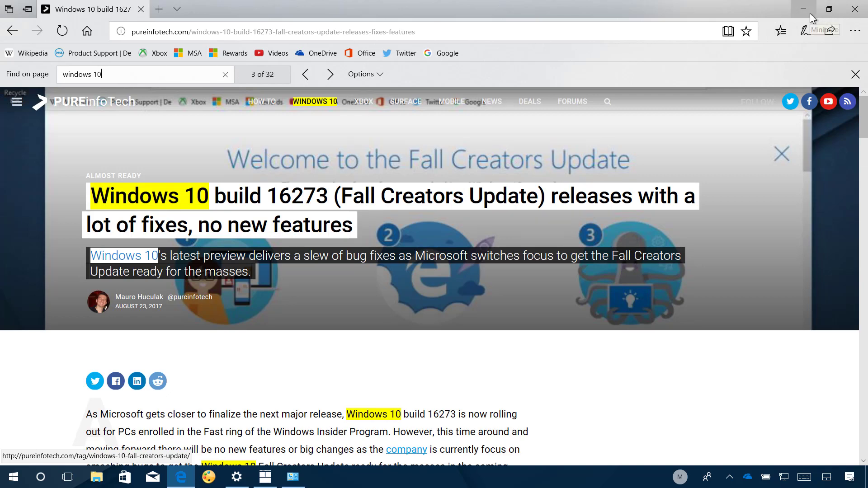
pyautogui.click(808, 11)
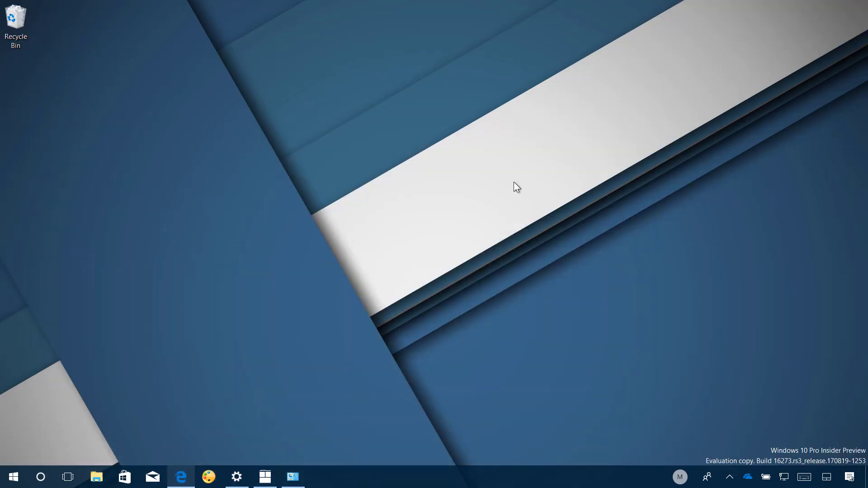